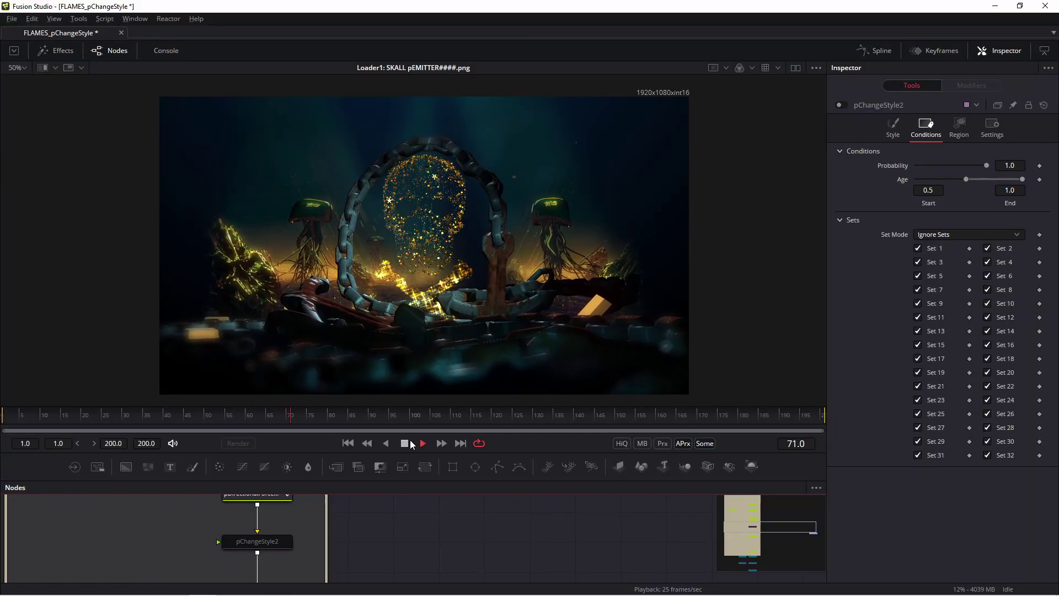
Play the rendered skull composite at closer zoom, and return the playhead to frame 28
left_click(408, 444)
scroll(394, 219, "up", 1)
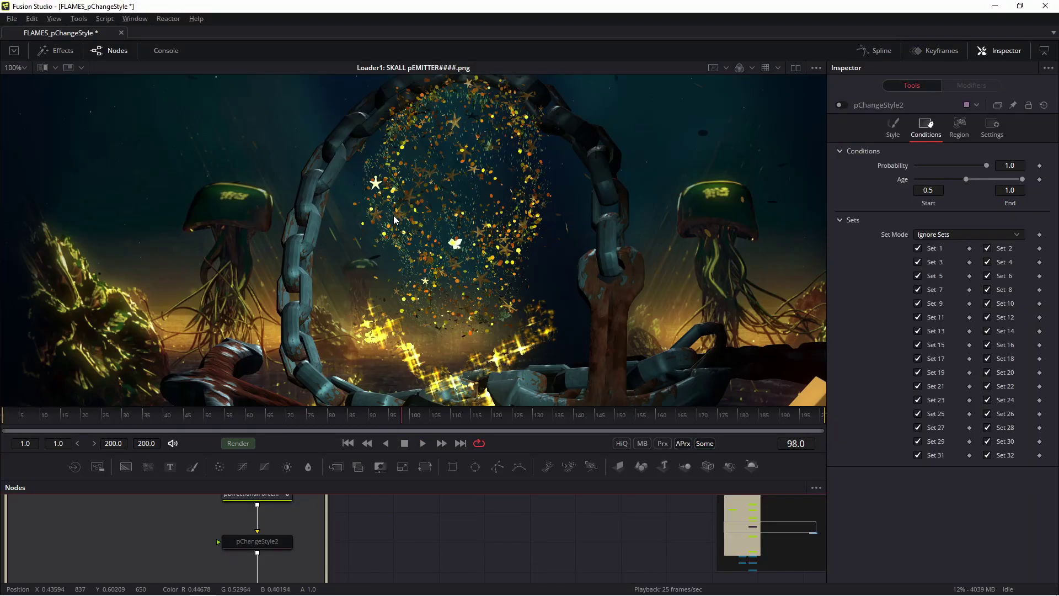
key("space")
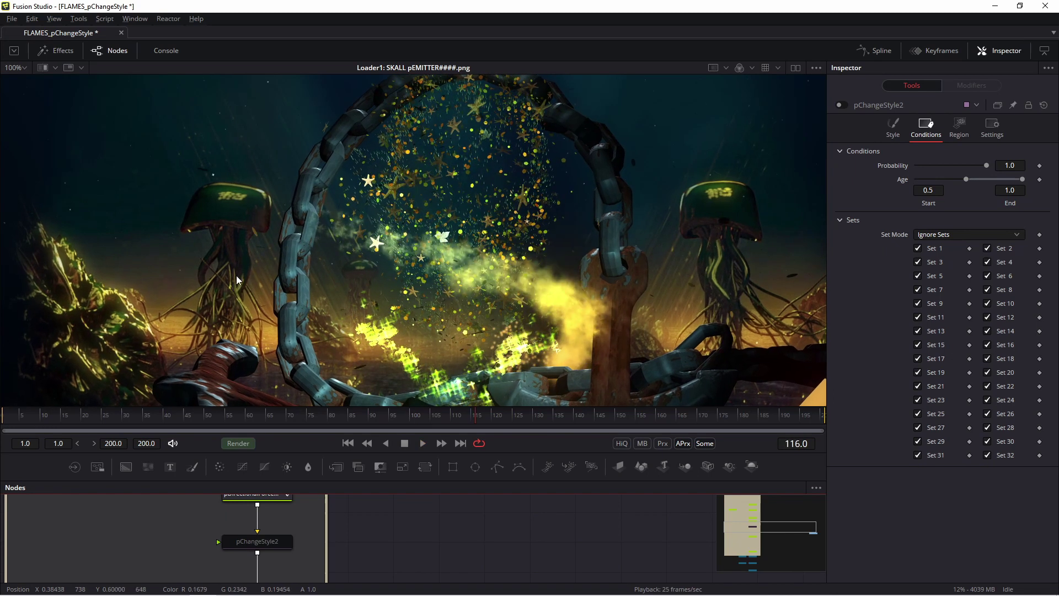
left_click(85, 421)
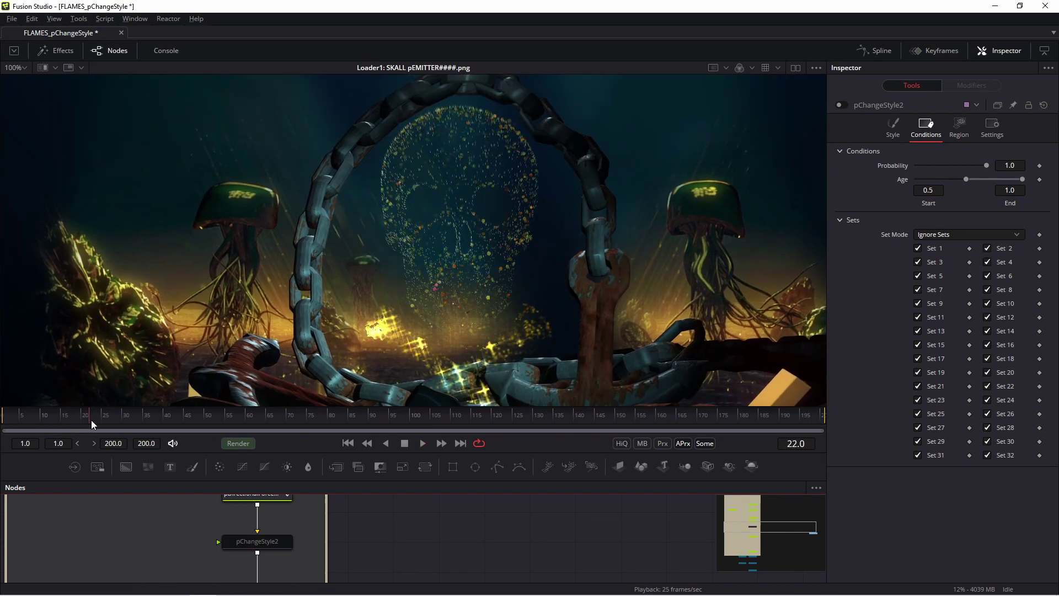
left_click_drag(91, 419, 116, 425)
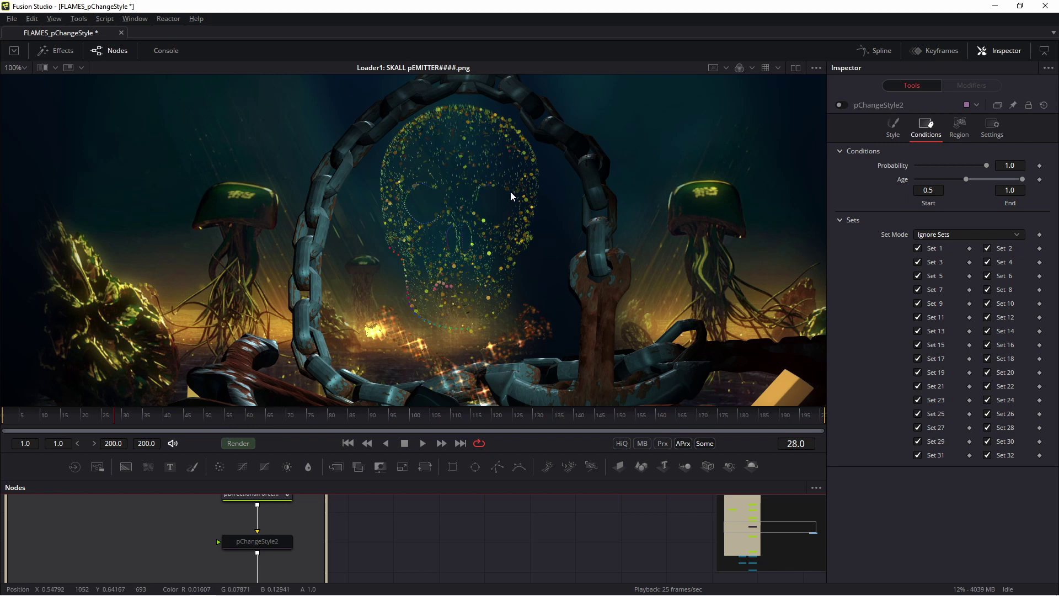
Play the skull composite from frame 28 to frame 168, inspecting the particles up close and in the full scene
key("space")
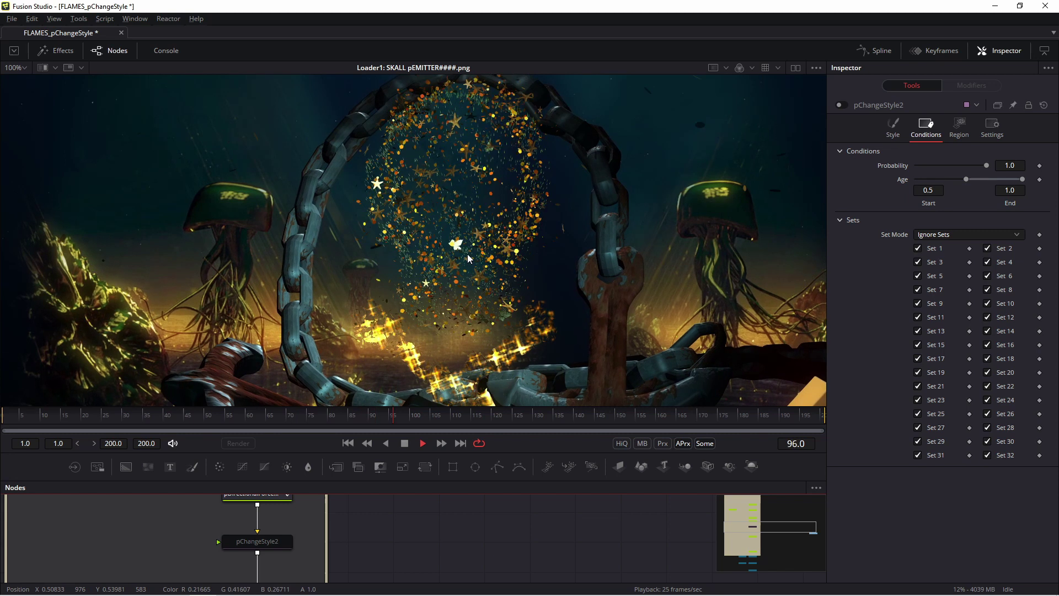
key("space")
scroll(467, 255, "up", 2)
key("space")
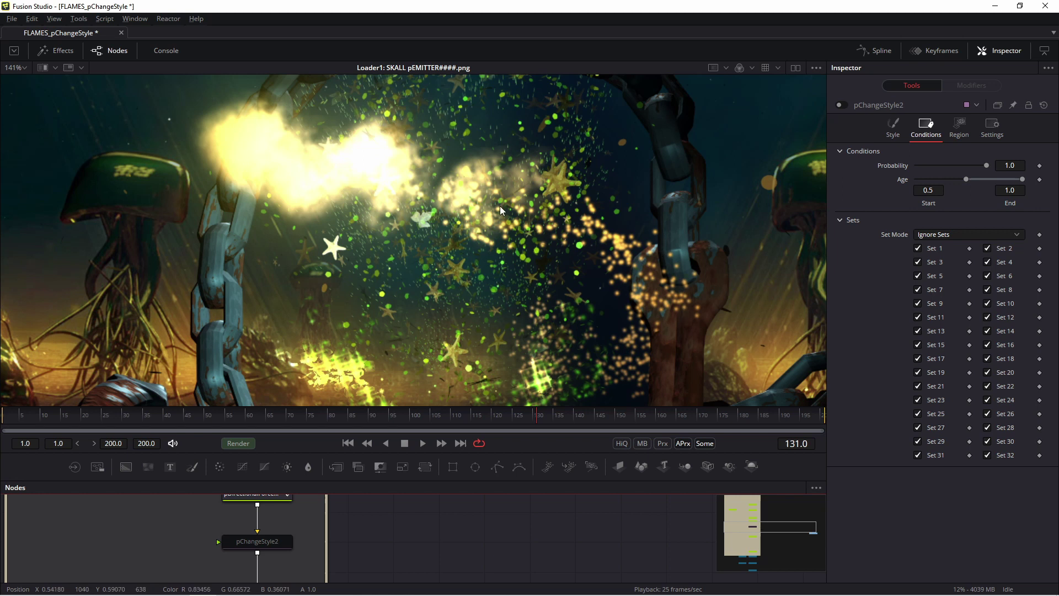
key("space")
scroll(425, 248, "down", 2)
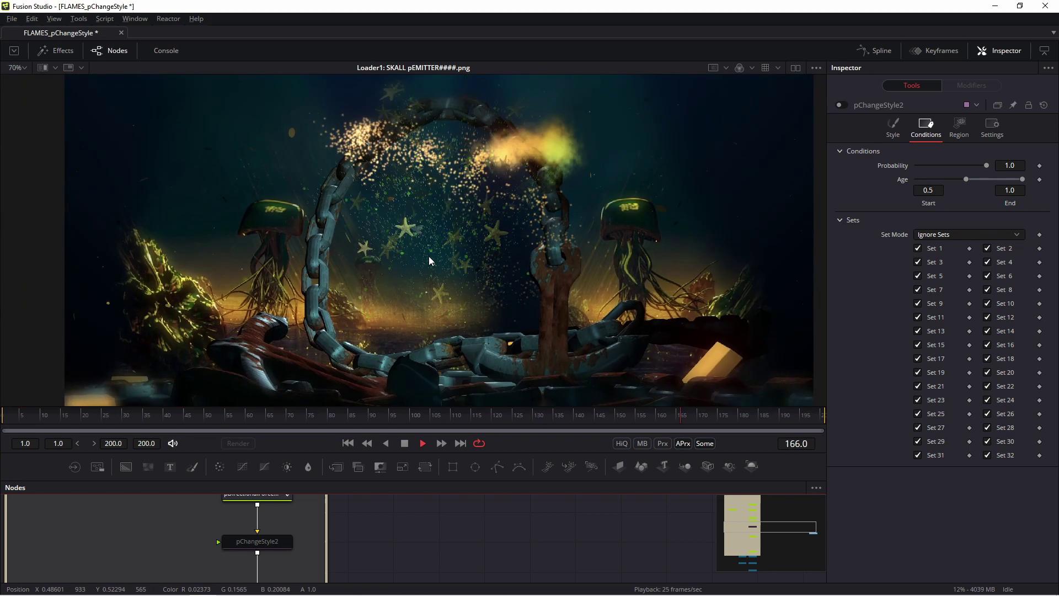
key("space")
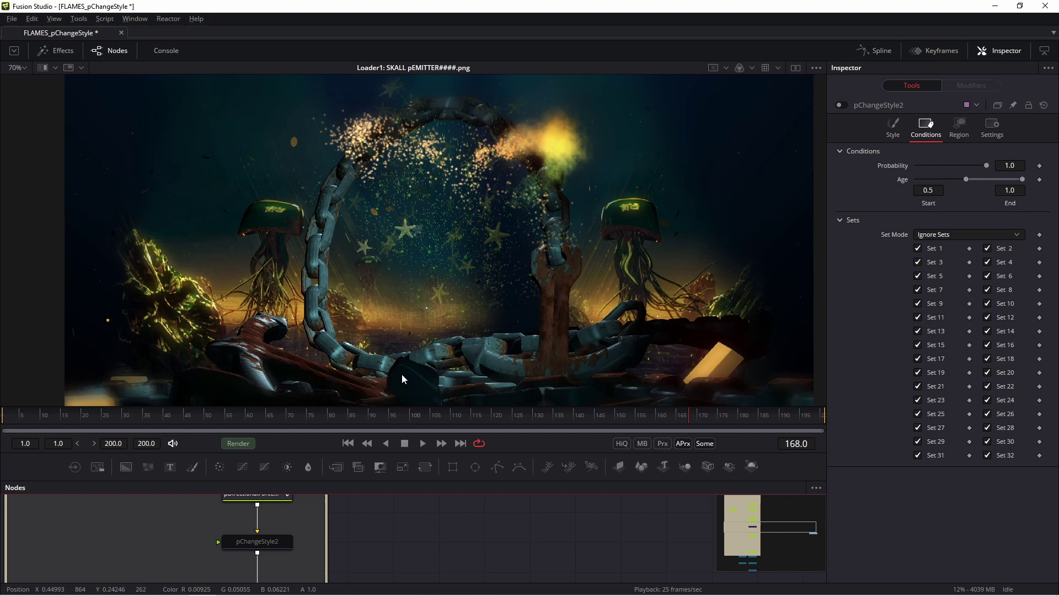
Enlarge the node area, select pChangeStyle2, and load the Renderer3D1 node into the viewer
left_click_drag(373, 406, 374, 341)
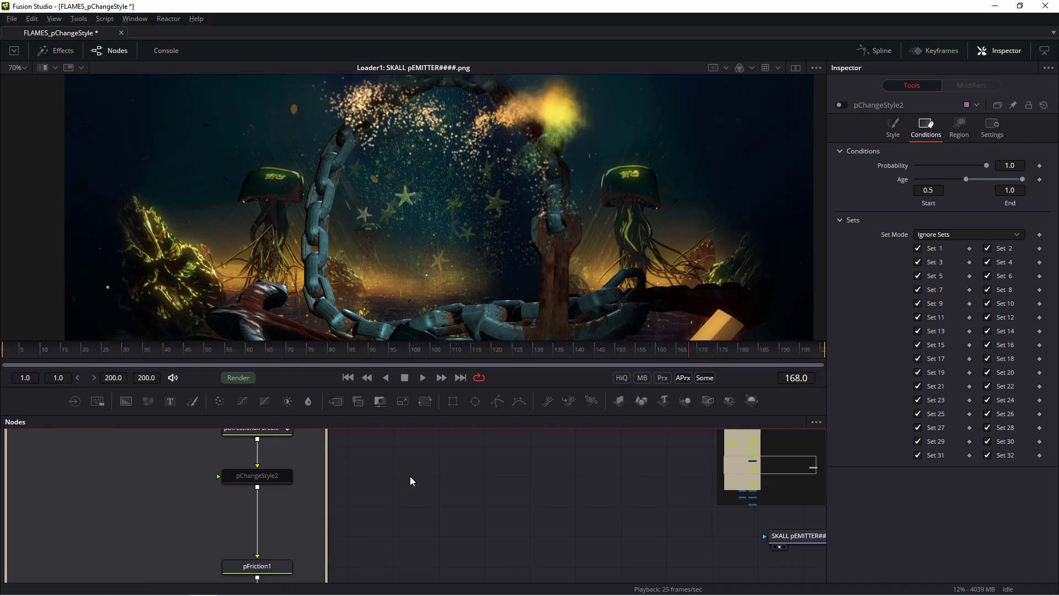
left_click_drag(409, 475, 477, 501)
left_click(315, 502)
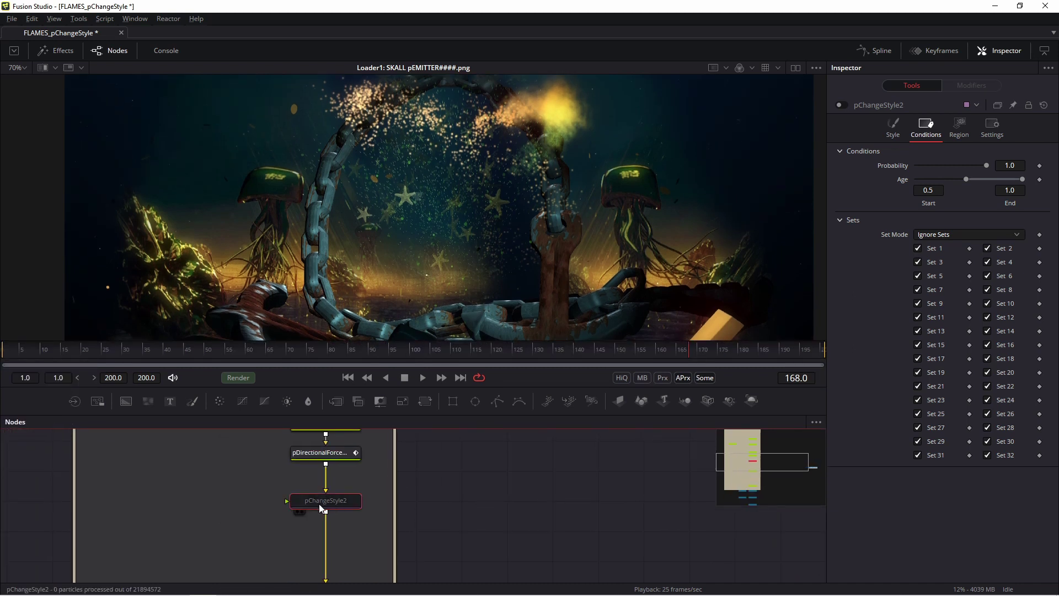
left_click_drag(435, 573, 454, 494)
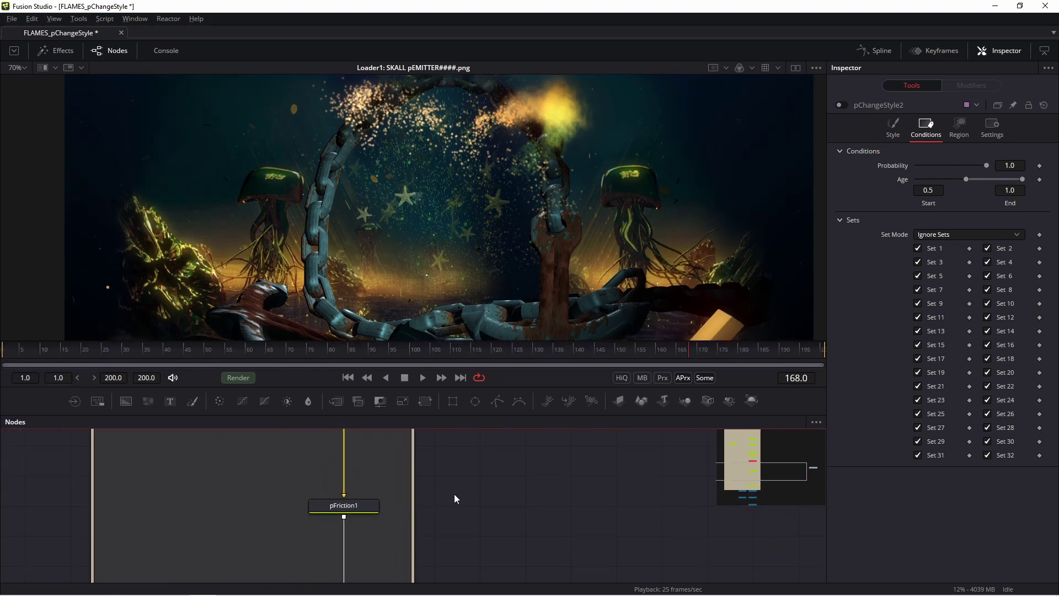
left_click_drag(479, 565, 484, 441)
left_click_drag(484, 551, 508, 397)
left_click_drag(398, 522, 436, 300)
Play the flame particles in Renderer3D1 from the first frame with pChangeStyle2 disabled, and stop at frame 66
left_click_drag(236, 349, 2, 350)
key("space")
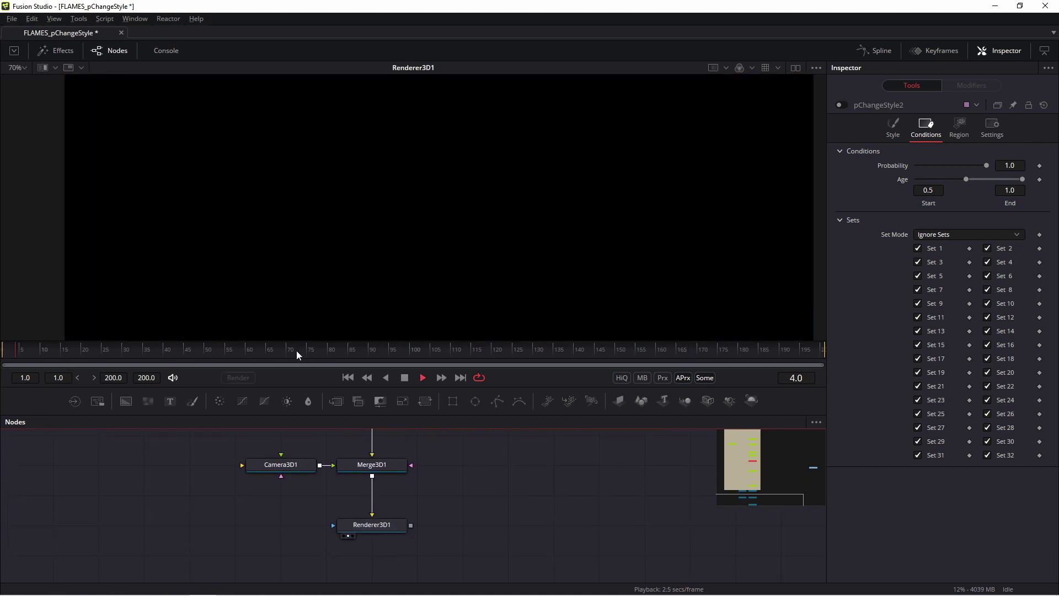
left_click_drag(298, 343, 296, 380)
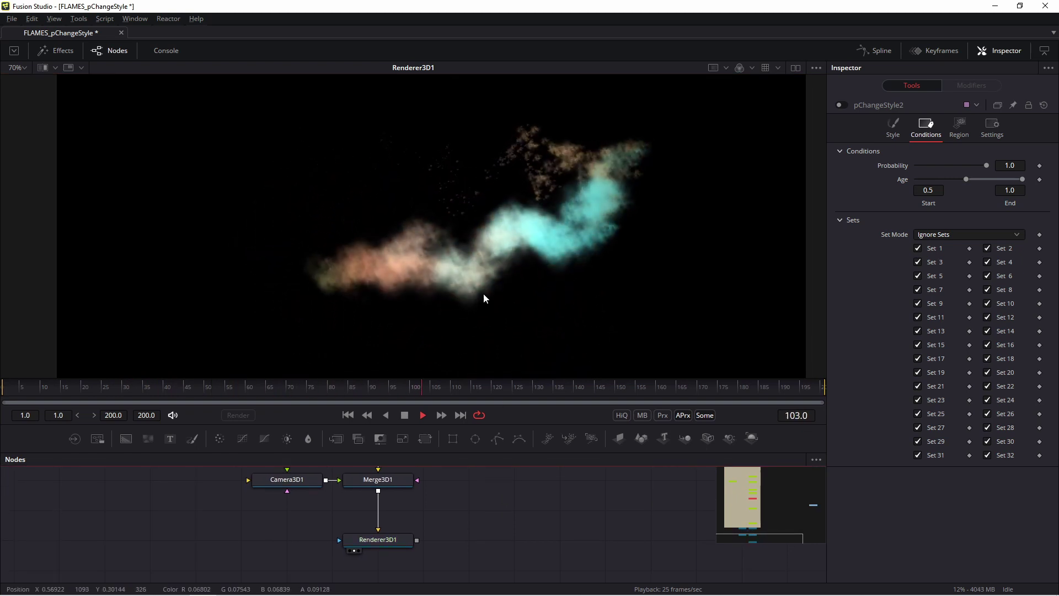
key("space")
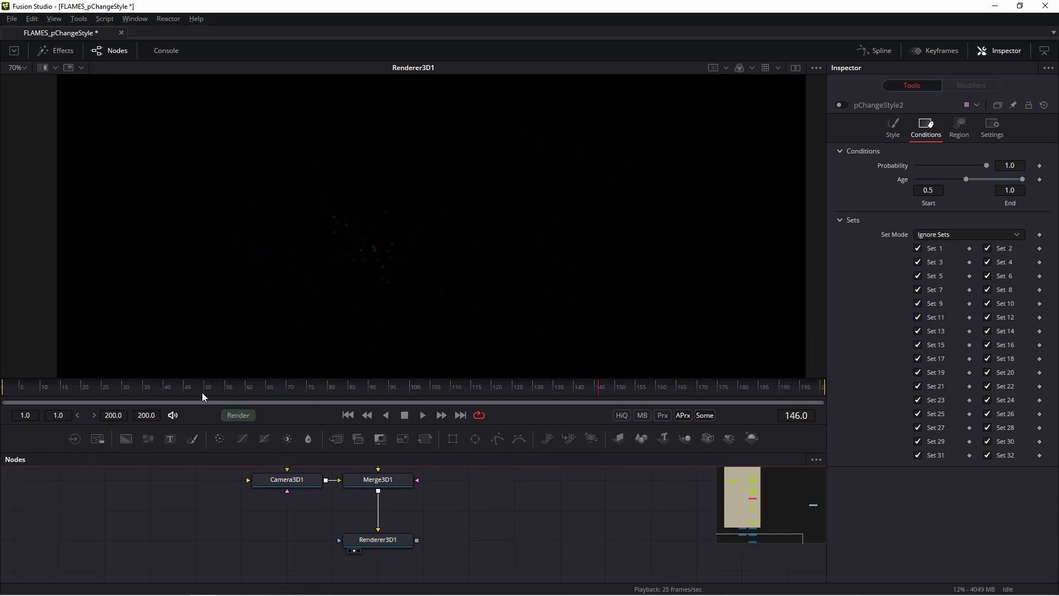
left_click_drag(201, 392, 2, 392)
key("space")
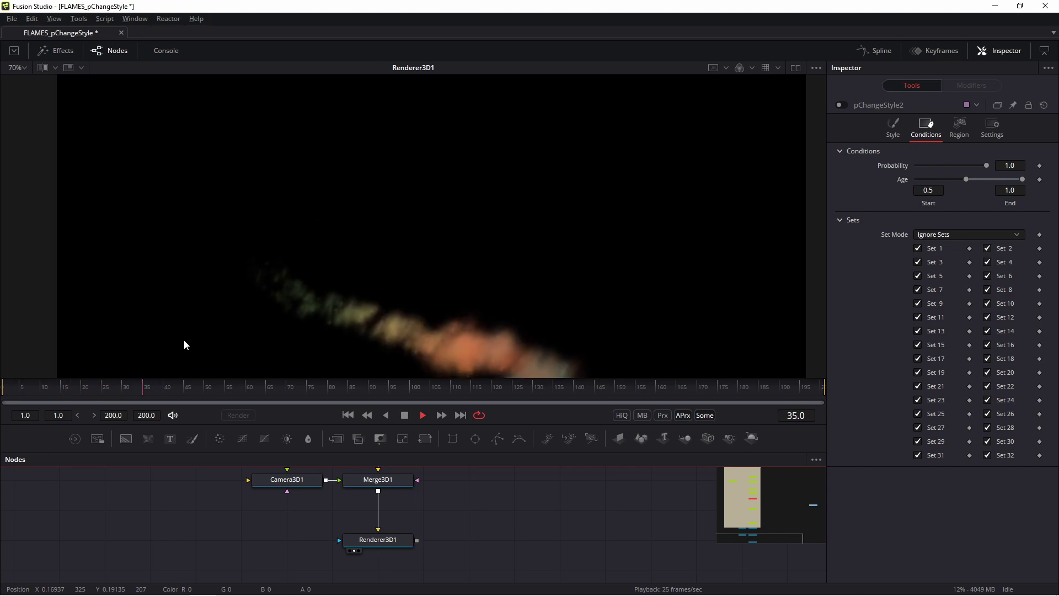
key("space")
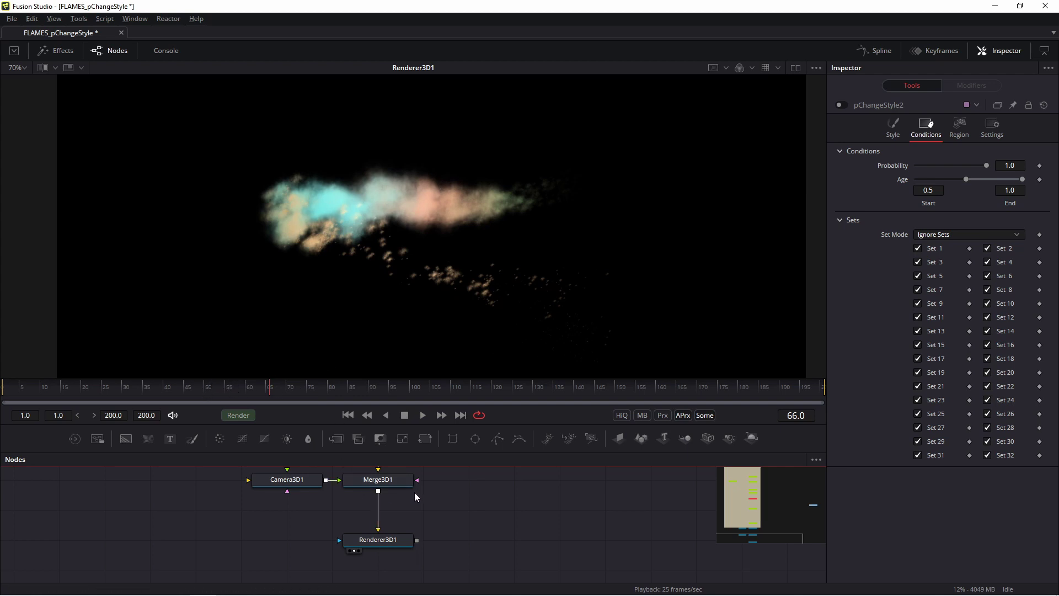
Enable the pChangeStyle2 node and play the flame simulation to check the changed particles
scroll(409, 530, "up", 10)
scroll(367, 528, "up", 5)
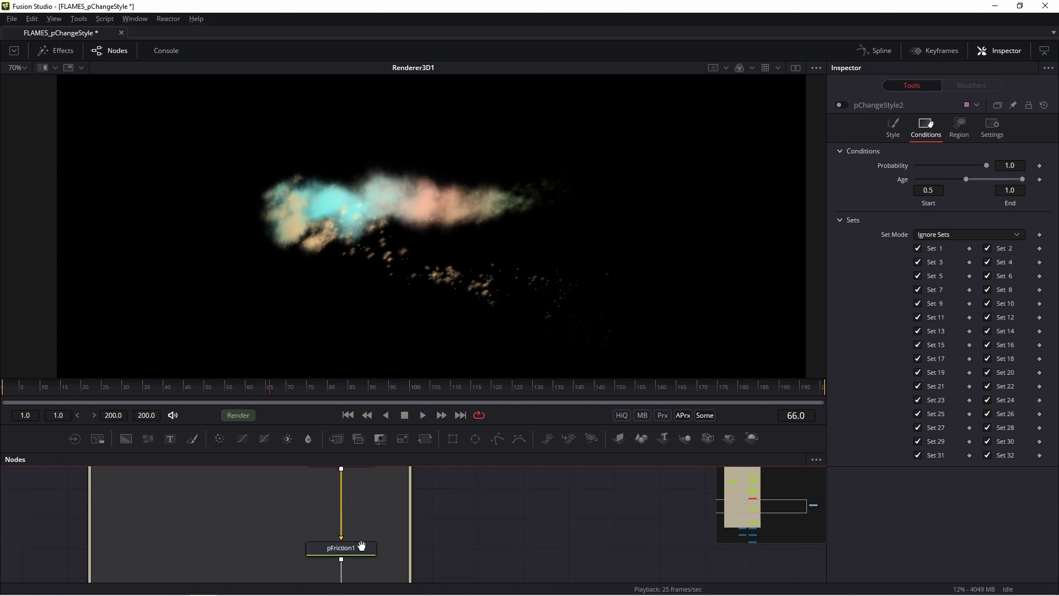
key("ctrl+p")
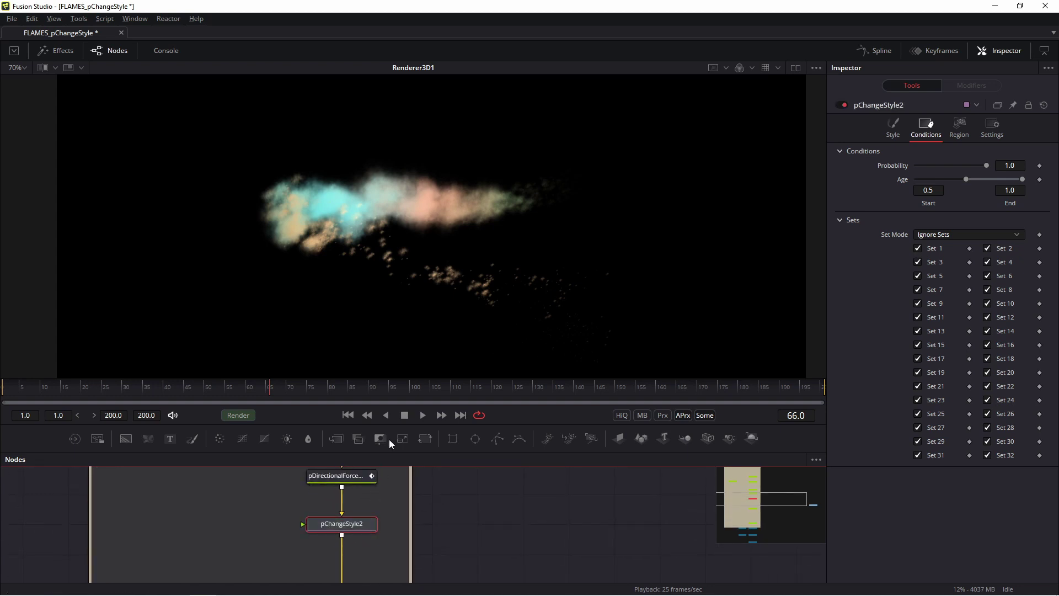
key("space")
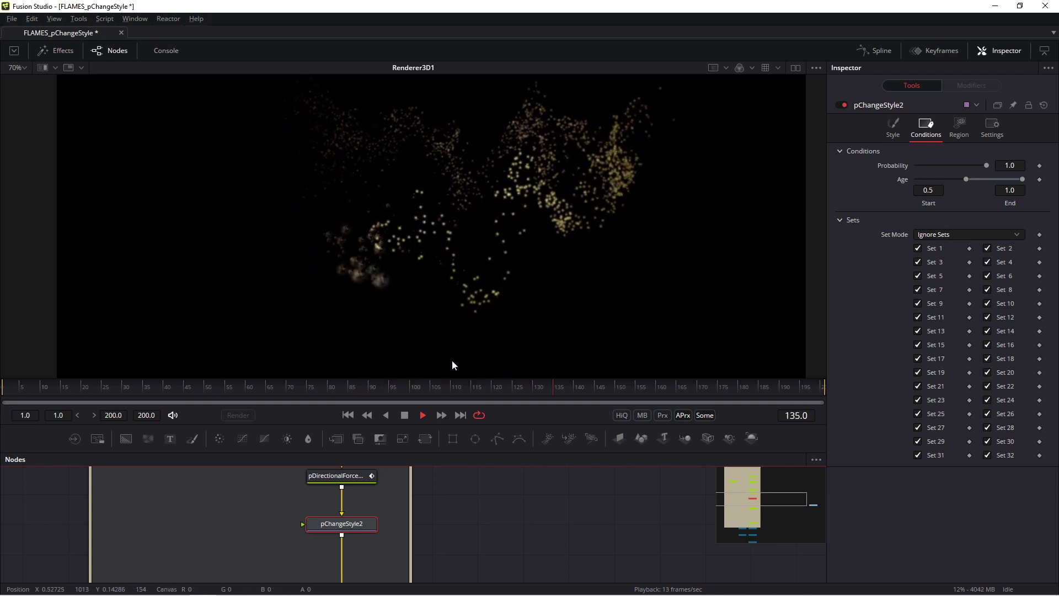
key("space")
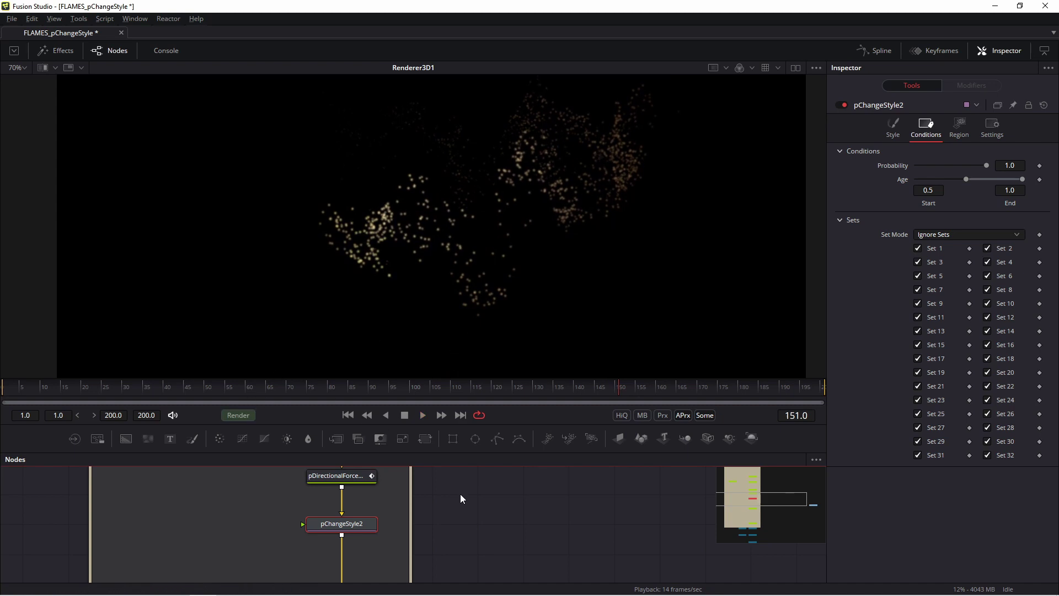
Examine the FLAME node chain, comparing the emitter group of BODY_SMOKE, Shape3D and pEmitter nodes with the pChangeStyle2 node
left_click_drag(460, 494, 470, 511)
left_click_drag(402, 381, 391, 224)
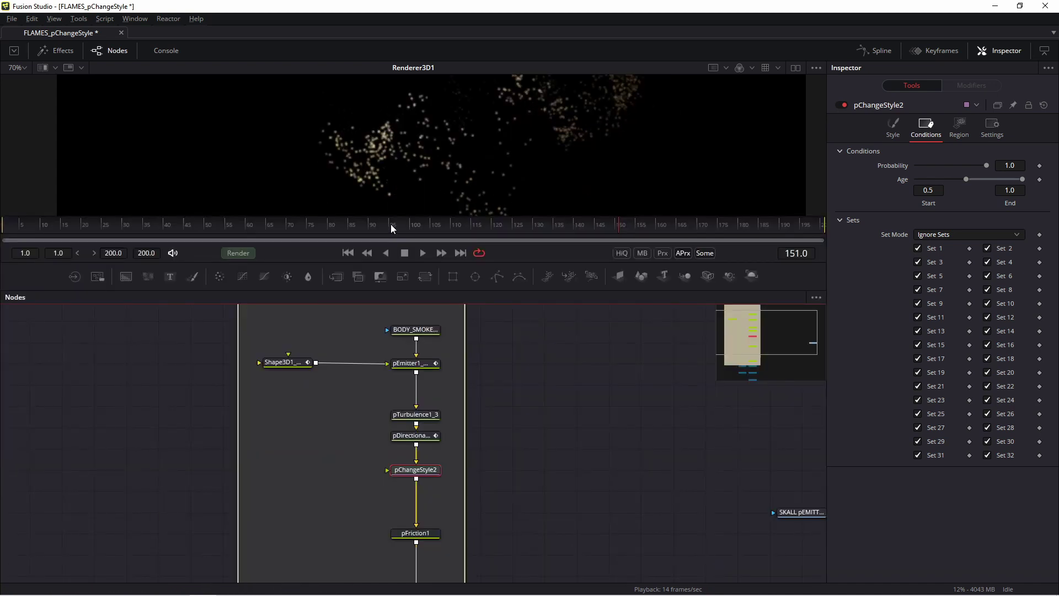
left_click_drag(260, 324, 457, 380)
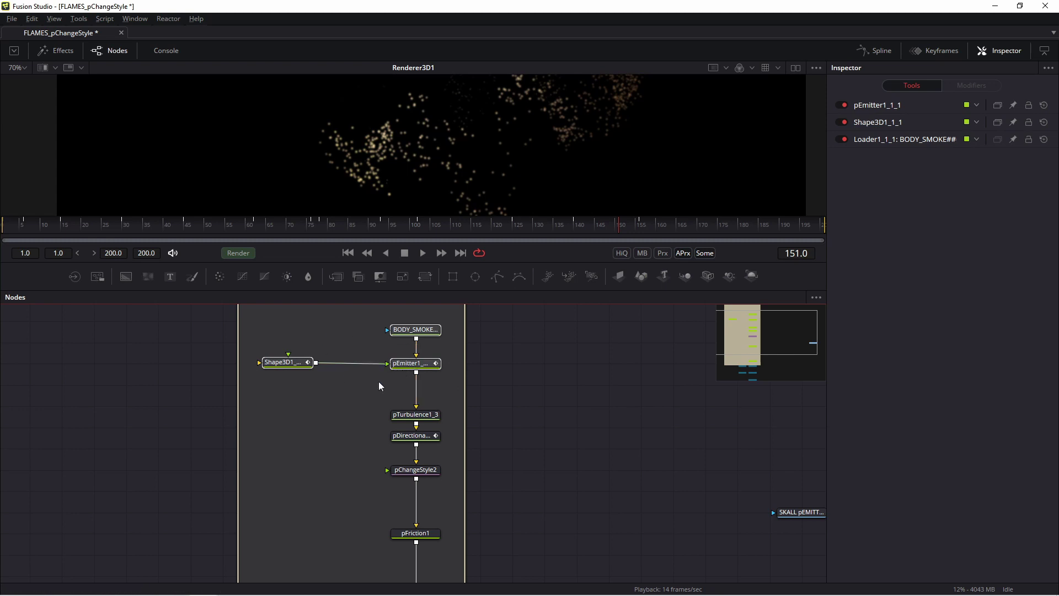
left_click(414, 473)
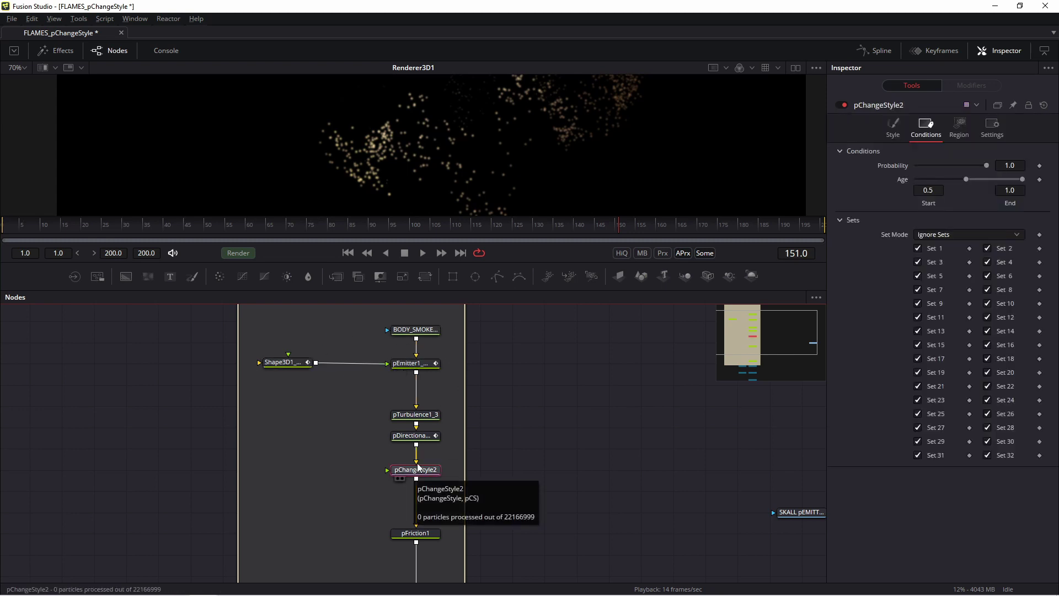
left_click_drag(278, 326, 483, 397)
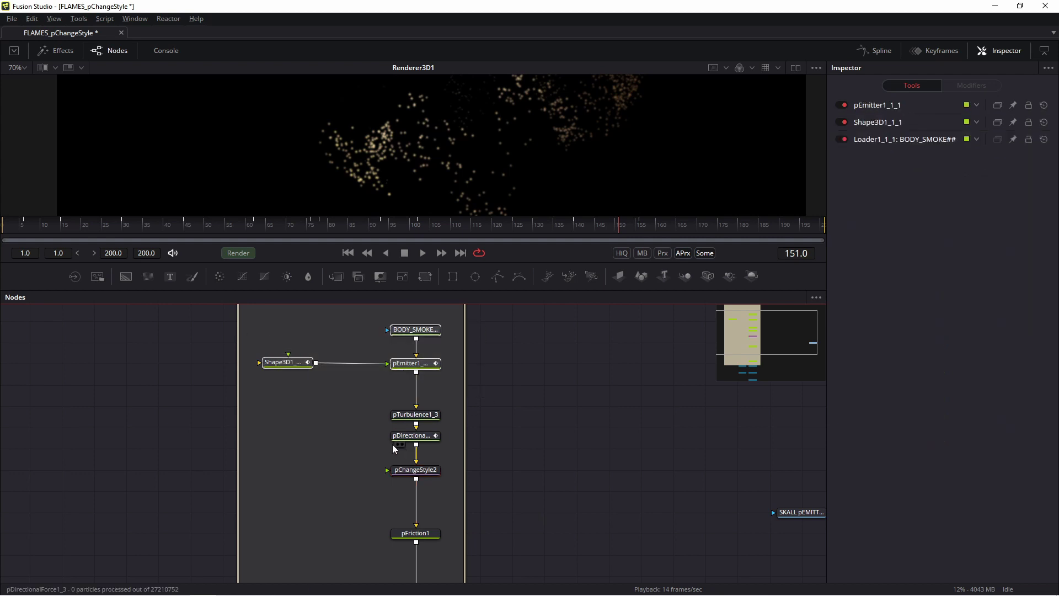
left_click_drag(377, 443, 458, 492)
Review the lifespan, velocity and rotation controls of the pEmitter1_1_1 node
scroll(405, 337, "up", 1)
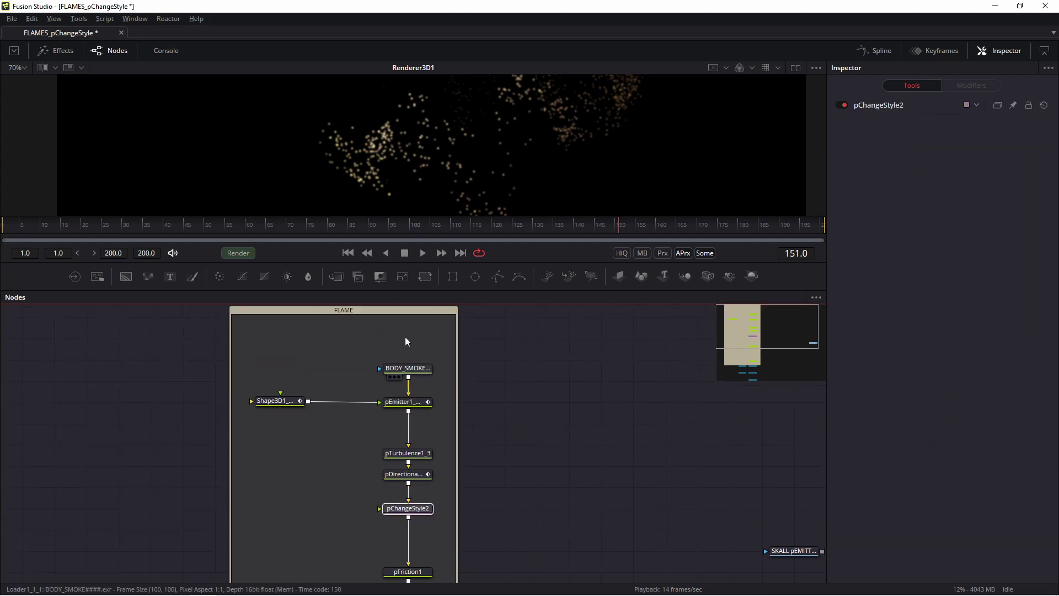
left_click(405, 409)
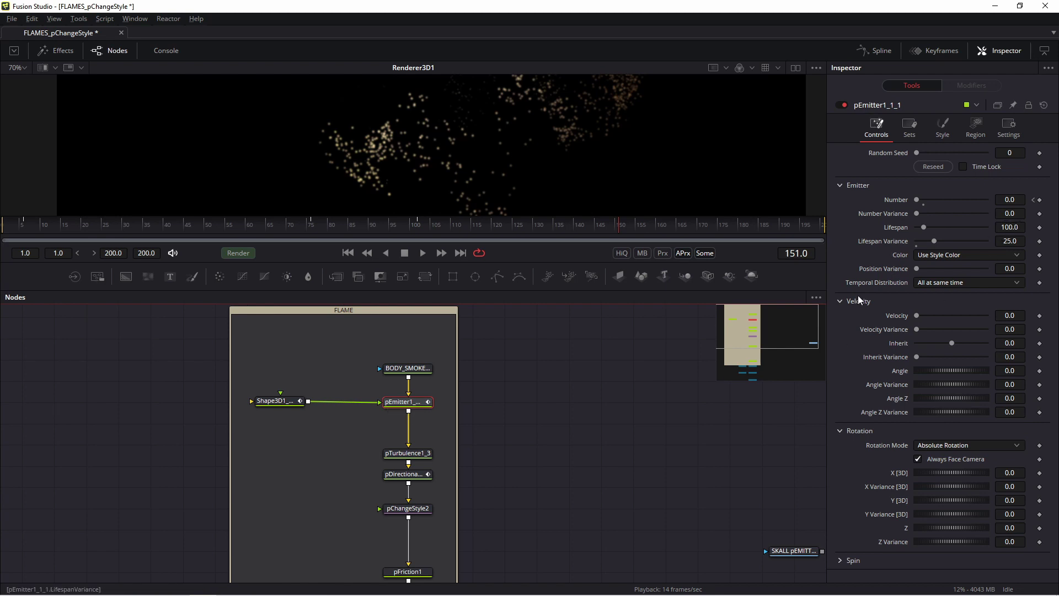
scroll(508, 461, "down", 1)
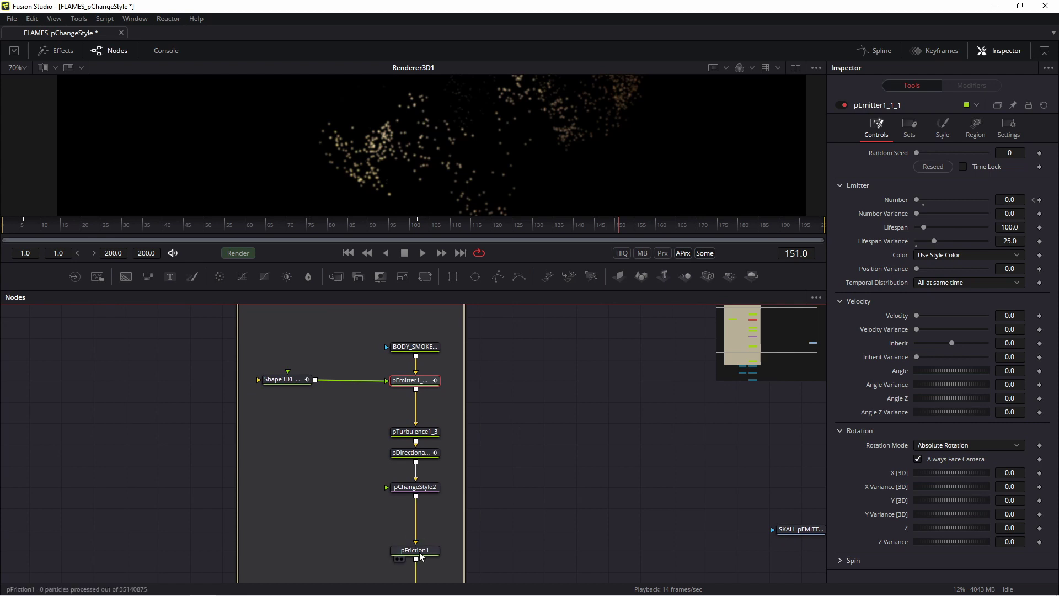
Show the Style settings of pChangeStyle2 and review the available particle styles, keeping Blob
left_click(415, 487)
left_click_drag(448, 217, 446, 315)
left_click(899, 126)
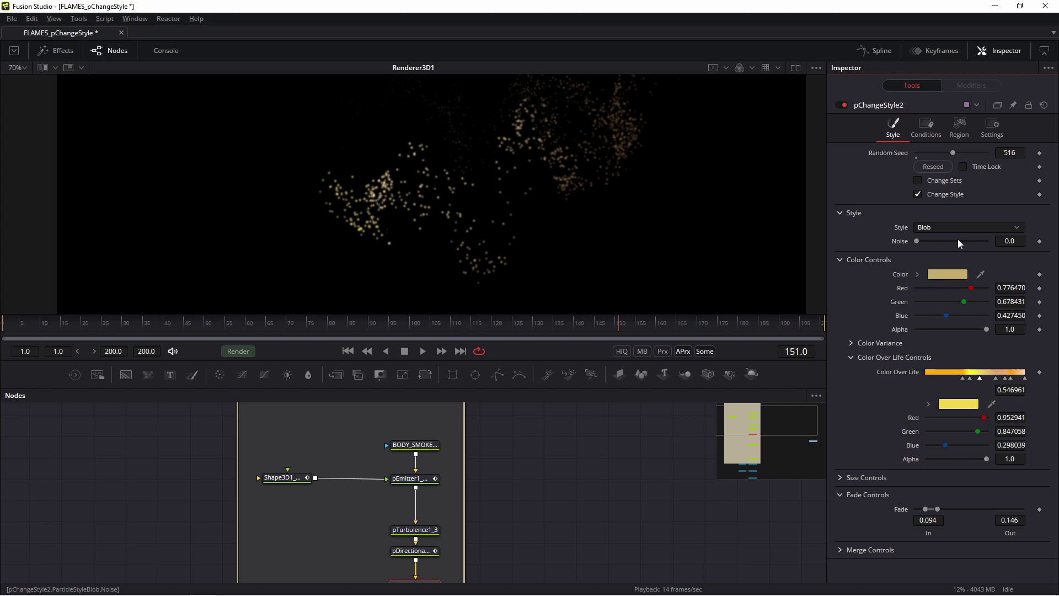
left_click(935, 228)
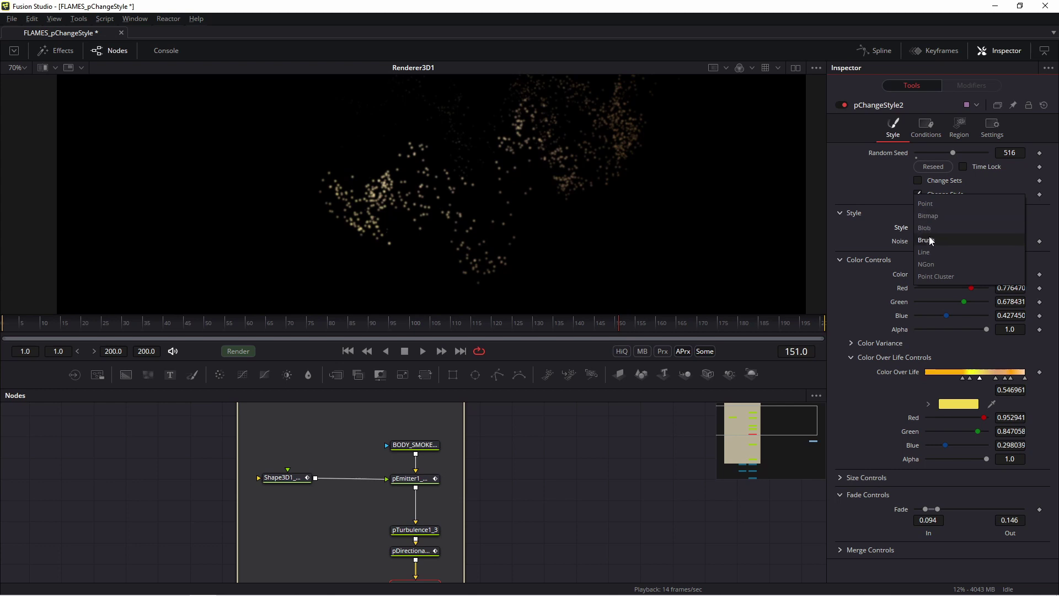
left_click(564, 525)
left_click_drag(564, 525, 561, 497)
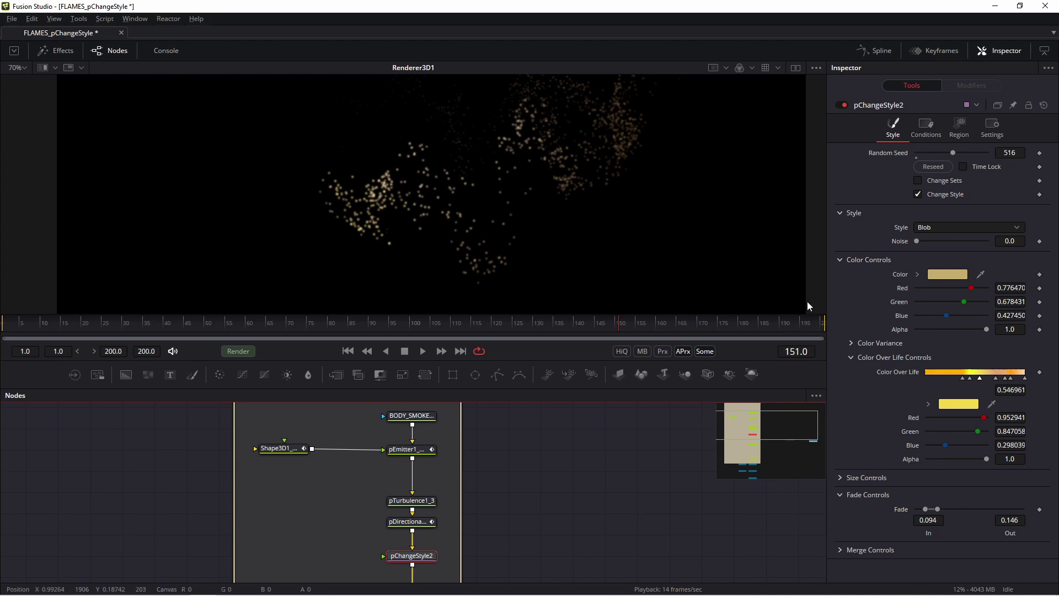
Show the Conditions of pChangeStyle2 and play the flame from about frame 40 to frame 106
left_click(926, 131)
left_click_drag(461, 309, 457, 386)
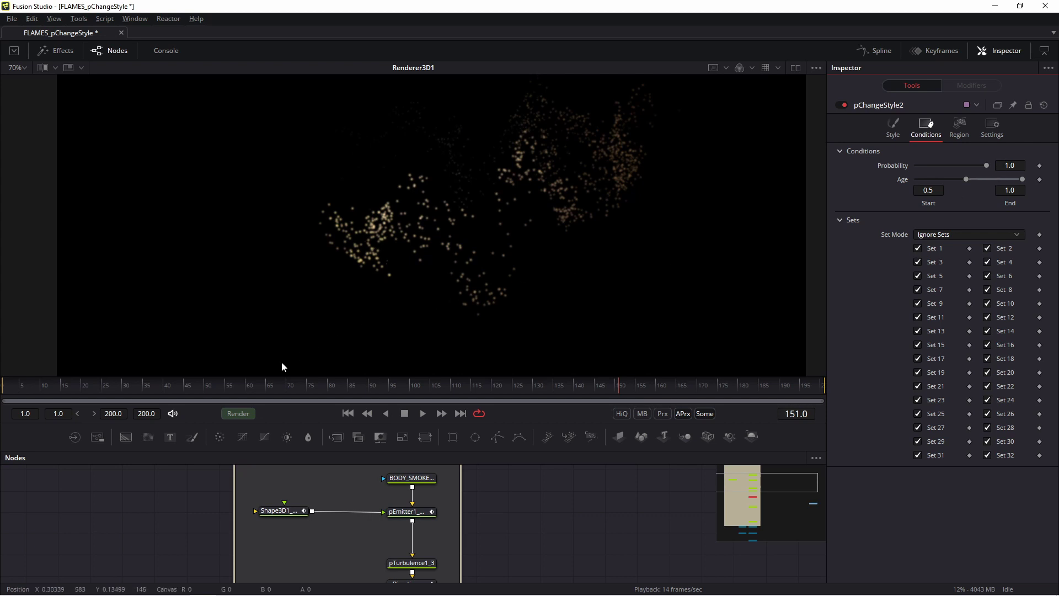
left_click_drag(195, 389, 159, 389)
key("space")
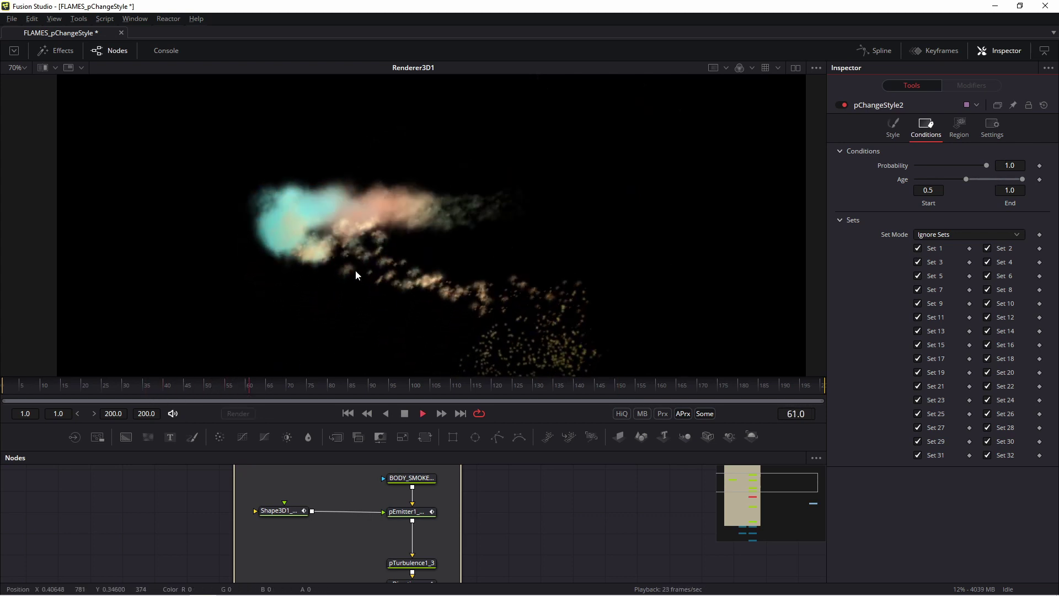
key("space")
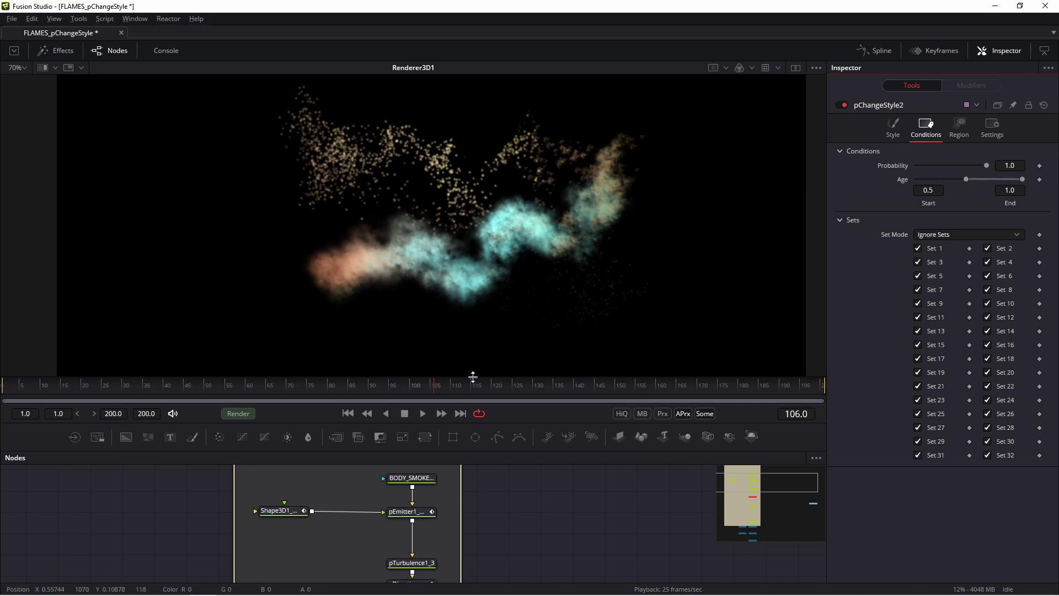
Compare the emitter's Lifespan and Lifespan Variance with the Age range in the pChangeStyle2 conditions
left_click_drag(474, 374, 492, 246)
left_click_drag(549, 495, 583, 401)
left_click(434, 422)
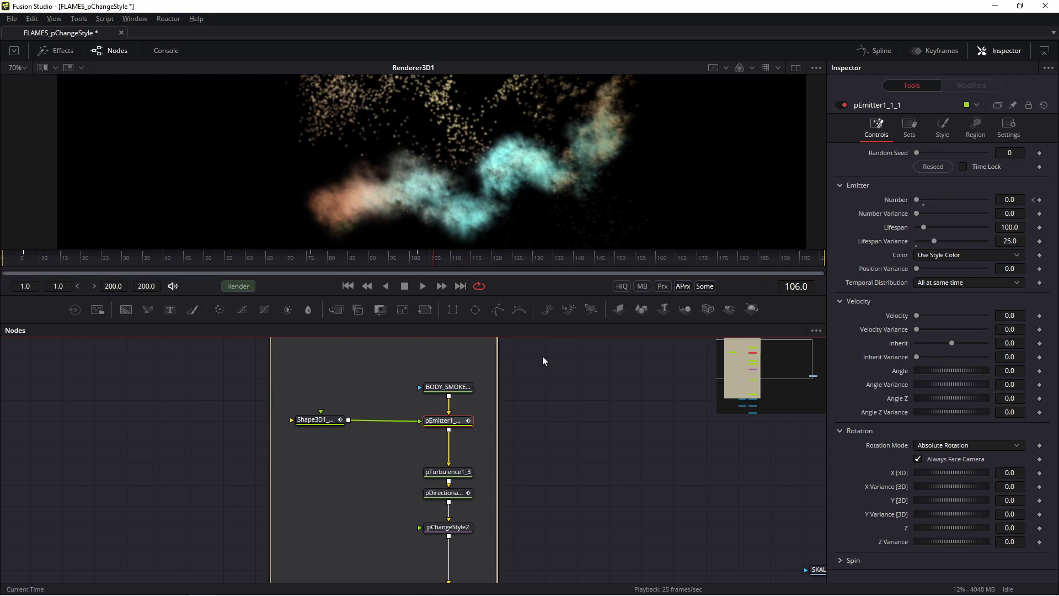
scroll(518, 468, "down", 2)
left_click(463, 455)
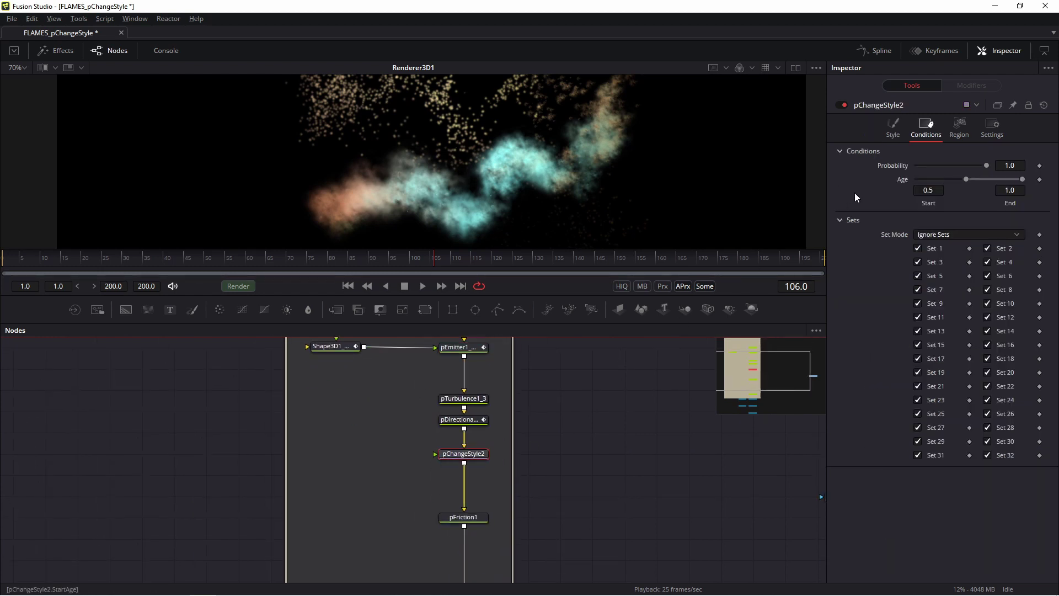
Enlarge the viewer and scrub the flame back to frame 38 to examine the young particles against the Age start condition
left_click(941, 187)
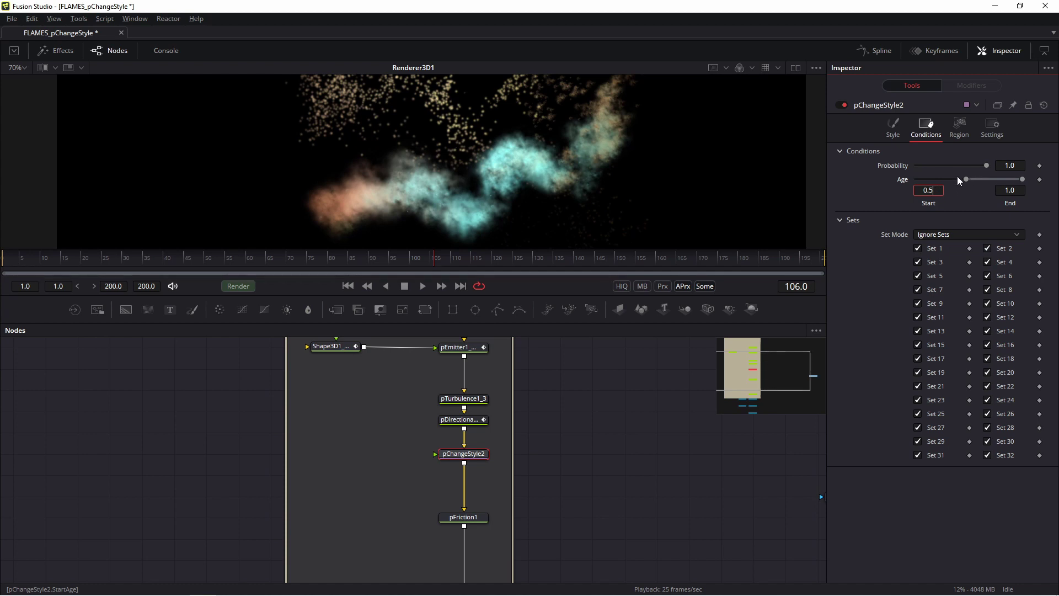
left_click_drag(286, 248, 286, 300)
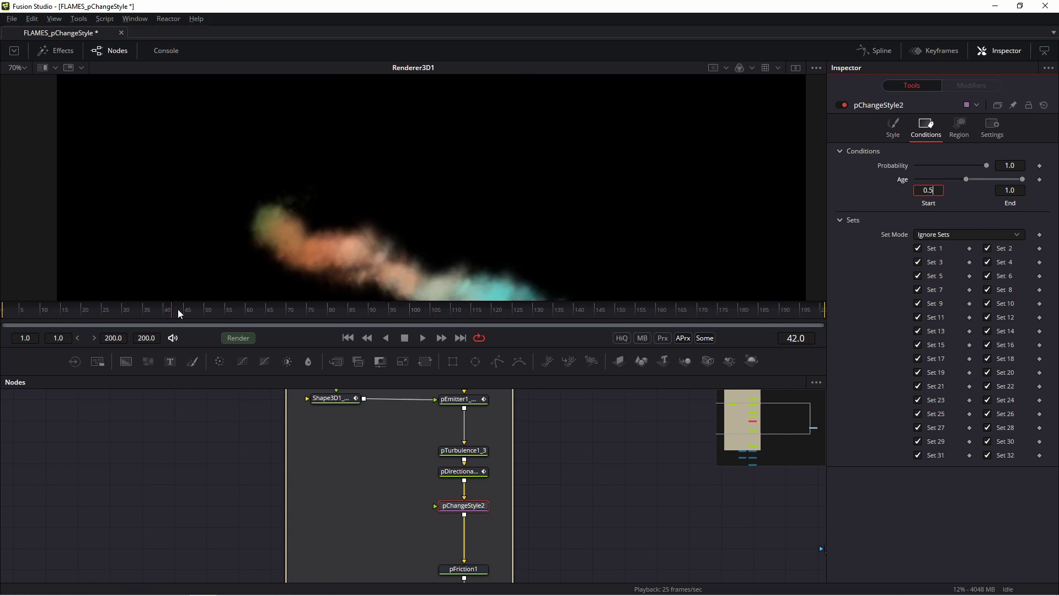
left_click_drag(178, 312, 155, 312)
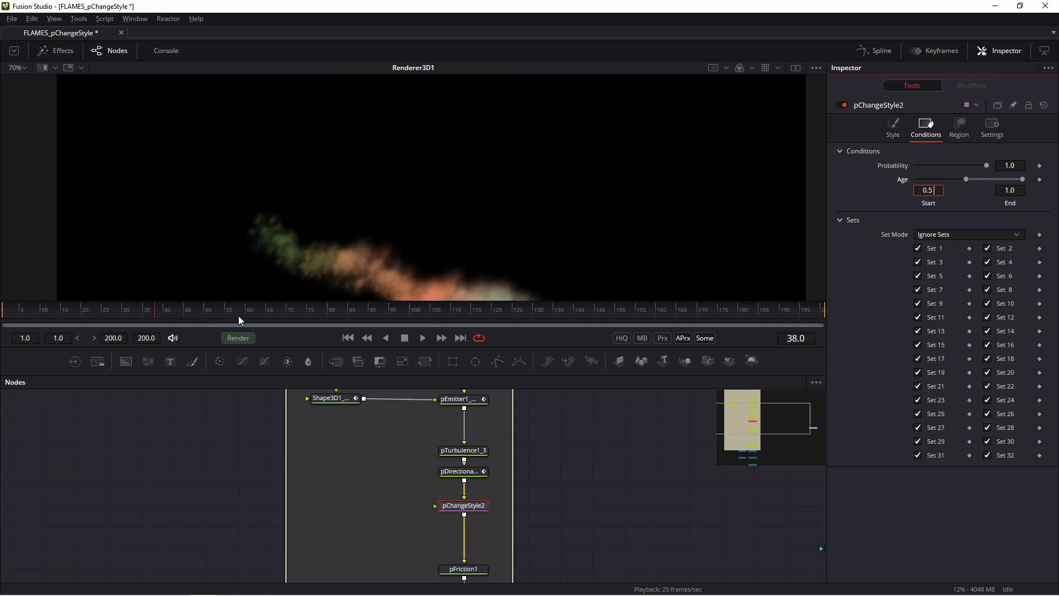
Show the pEmitter1_1_1 controls and review its Lifespan and Lifespan Variance alongside the flame in the viewer
left_click_drag(544, 451, 555, 502)
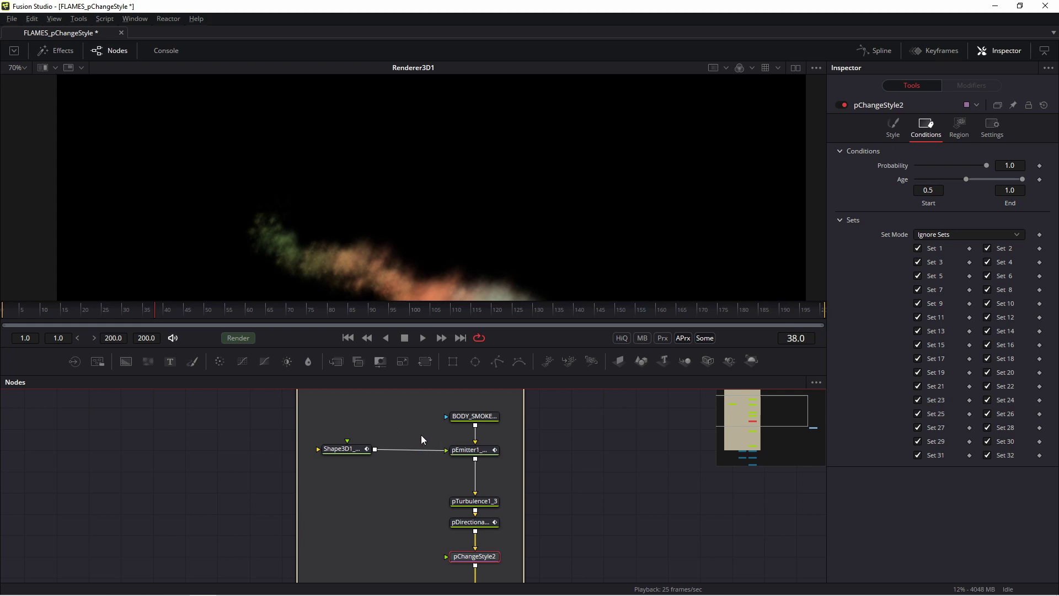
left_click_drag(421, 435, 508, 463)
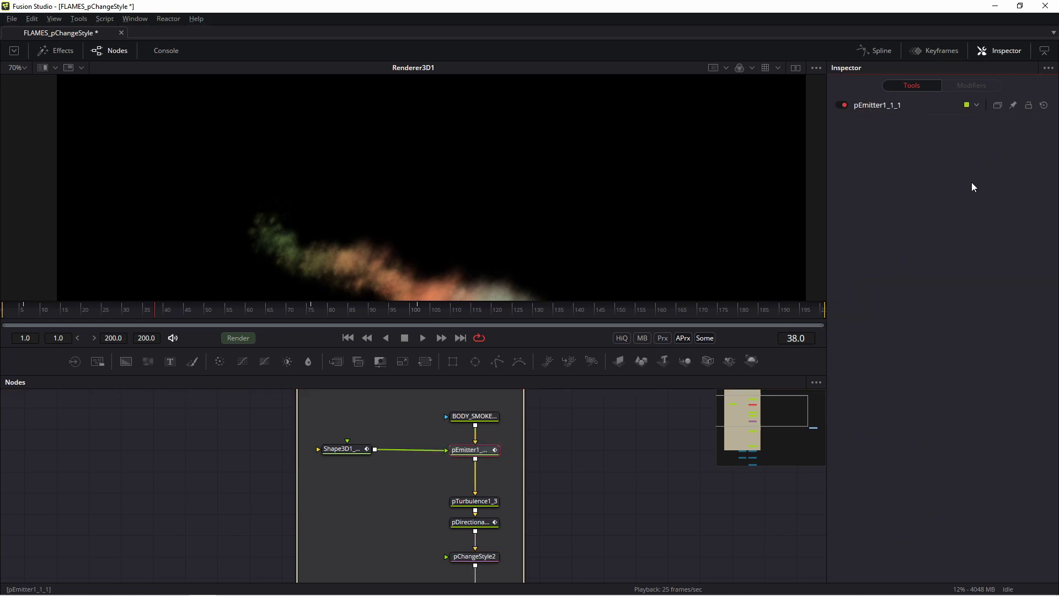
left_click(873, 104)
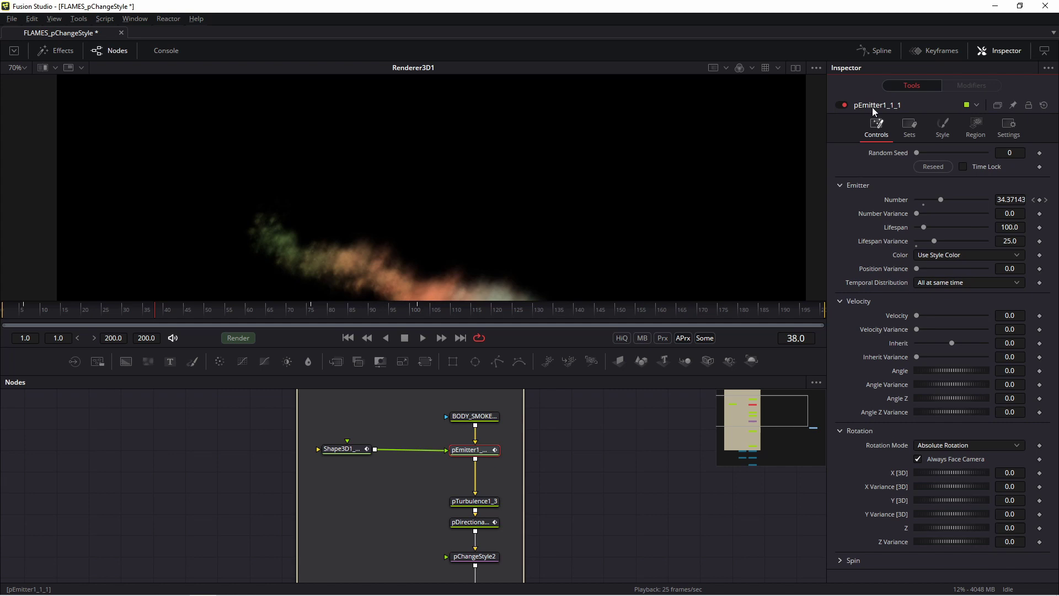
scroll(417, 419, "down", 2)
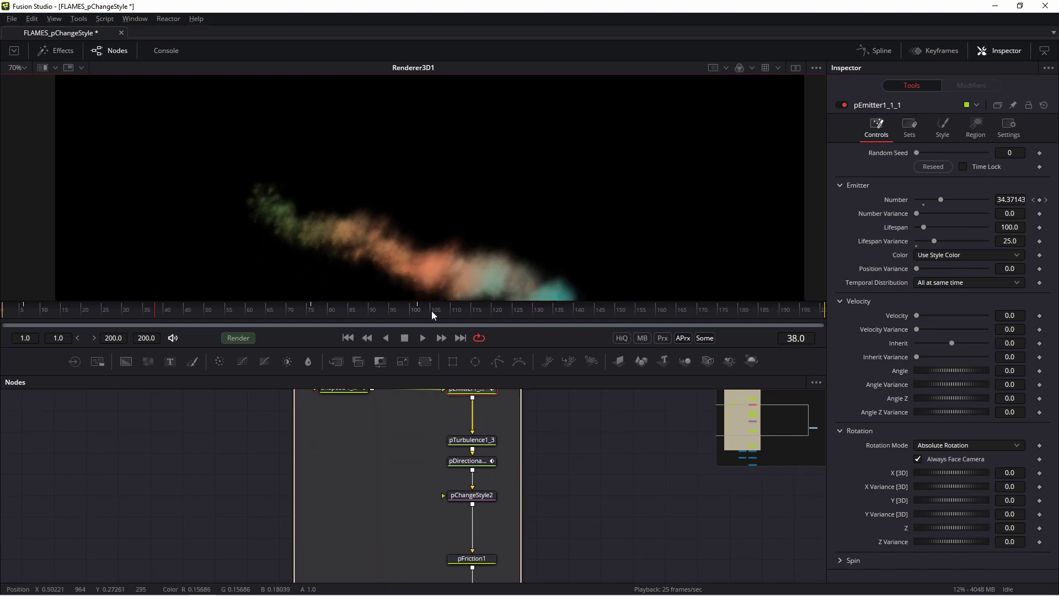
scroll(473, 485, "down", 1)
Show the conditions of pChangeStyle2, play the flame from frame 38 to frame 66 and enlarge the viewer further
left_click(473, 470)
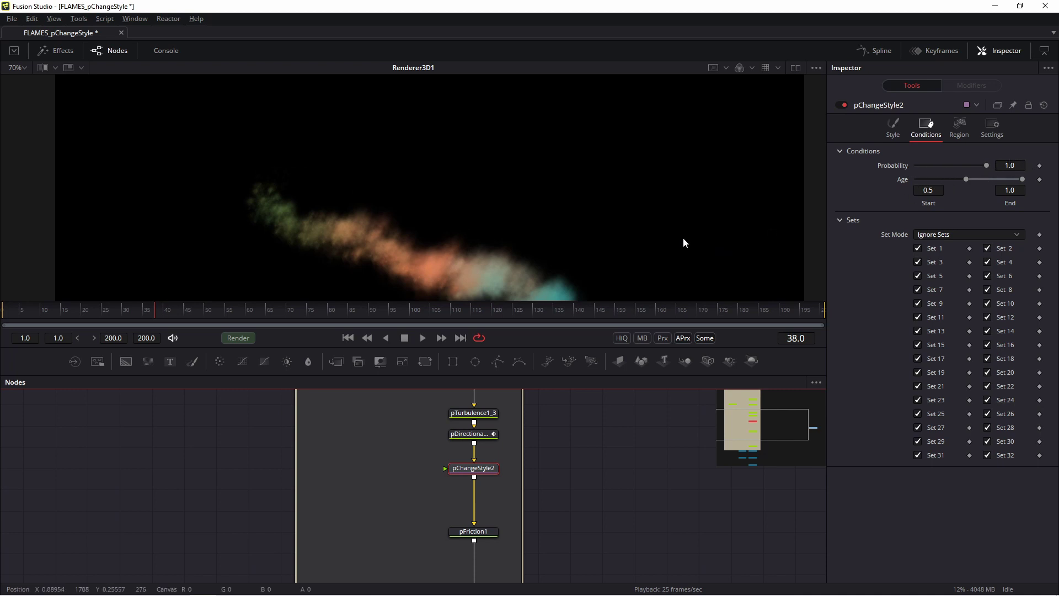
key("space")
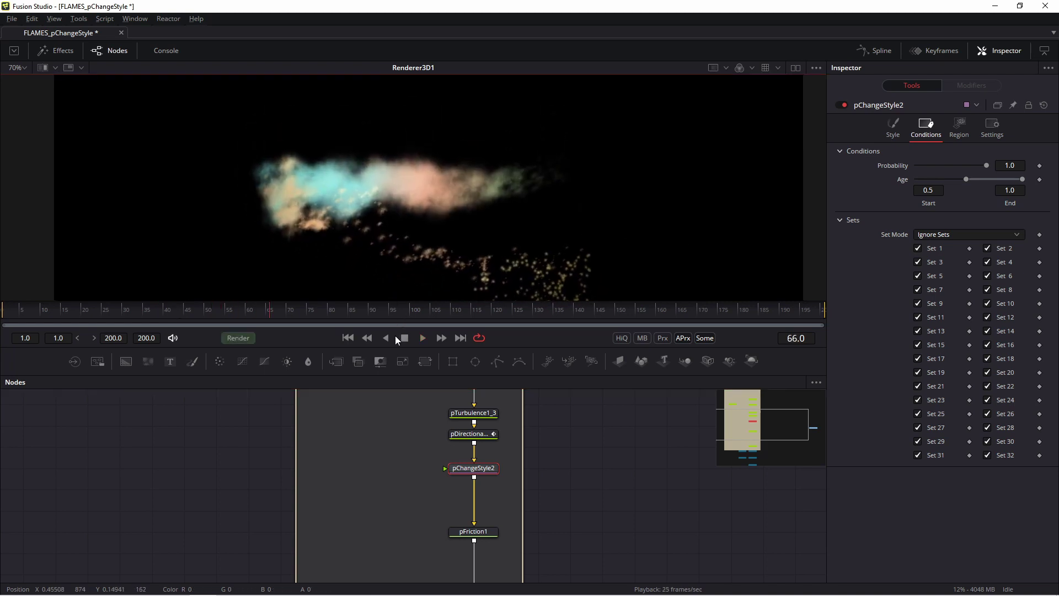
left_click_drag(423, 301, 425, 373)
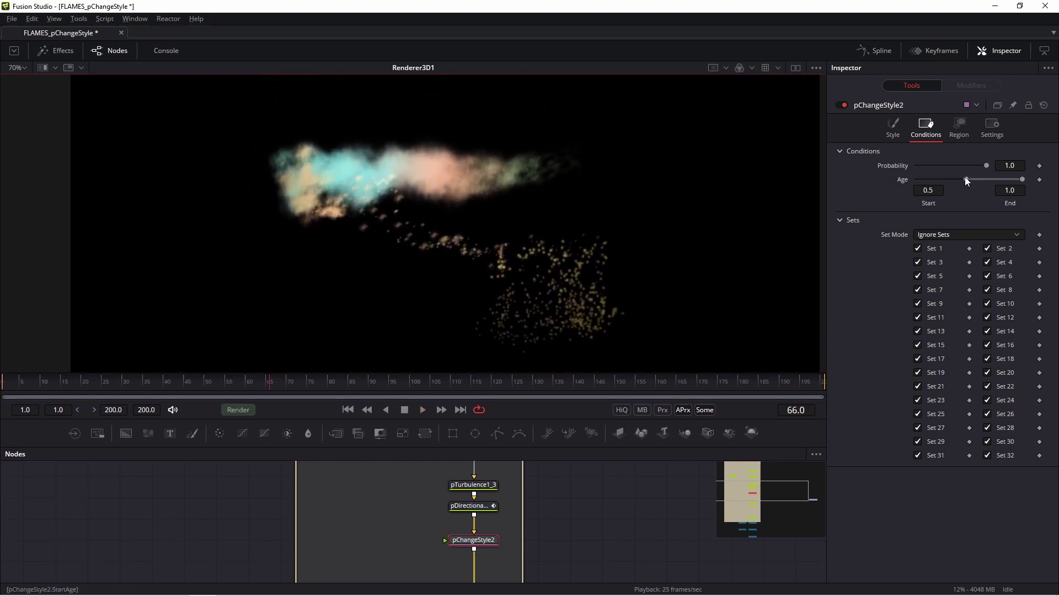
Lower the Age start of pChangeStyle2 to 0.156 and play the flame on to frame 76
left_click_drag(966, 180, 931, 178)
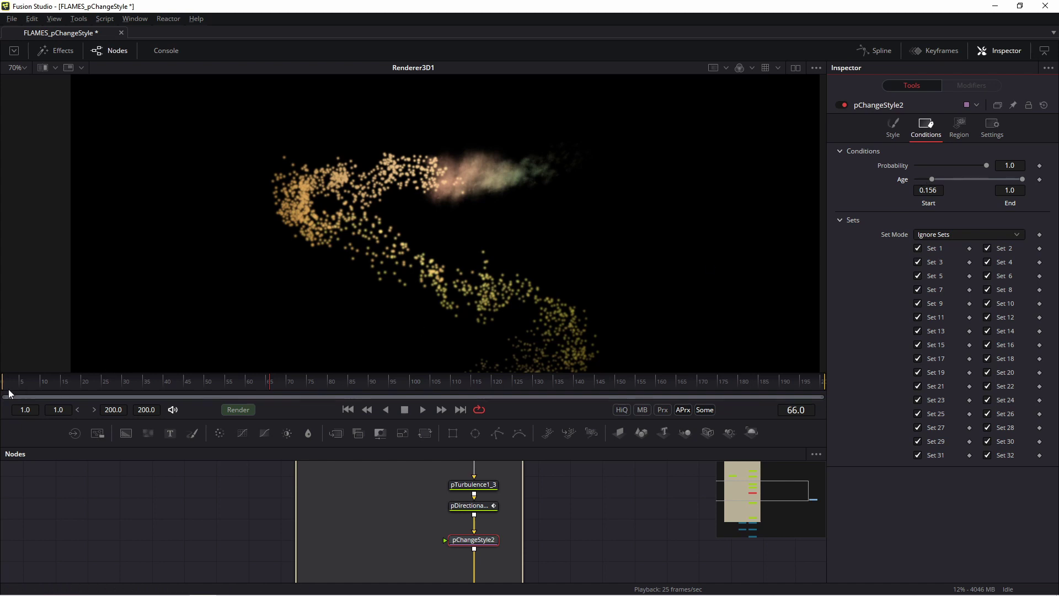
left_click(47, 384)
key("space")
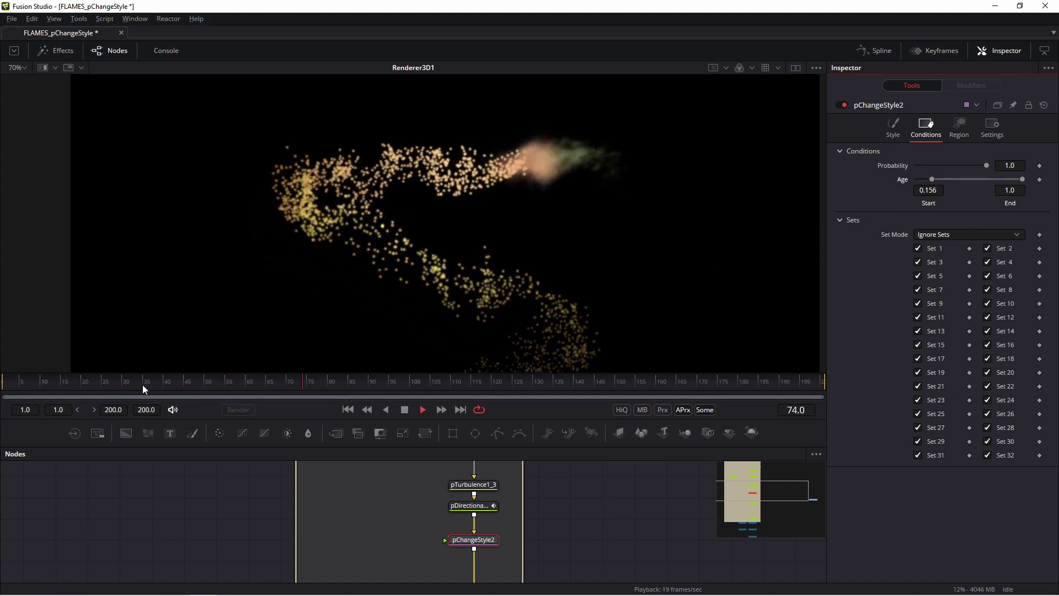
key("space")
Raise the Age start of pChangeStyle2 to 0.533 and play the flame on to frame 90
left_click_drag(936, 179, 969, 181)
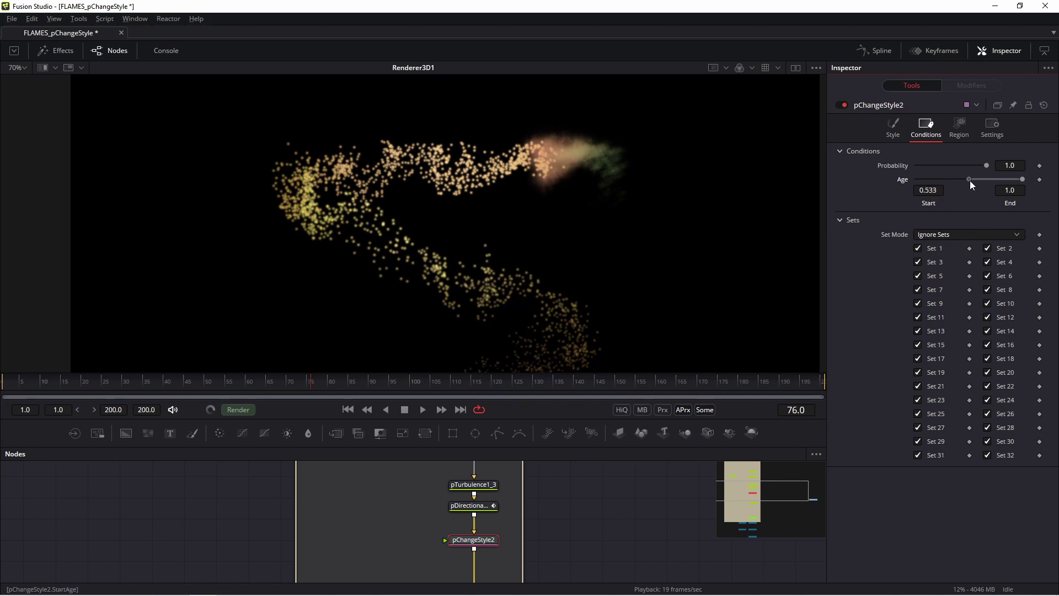
key("space")
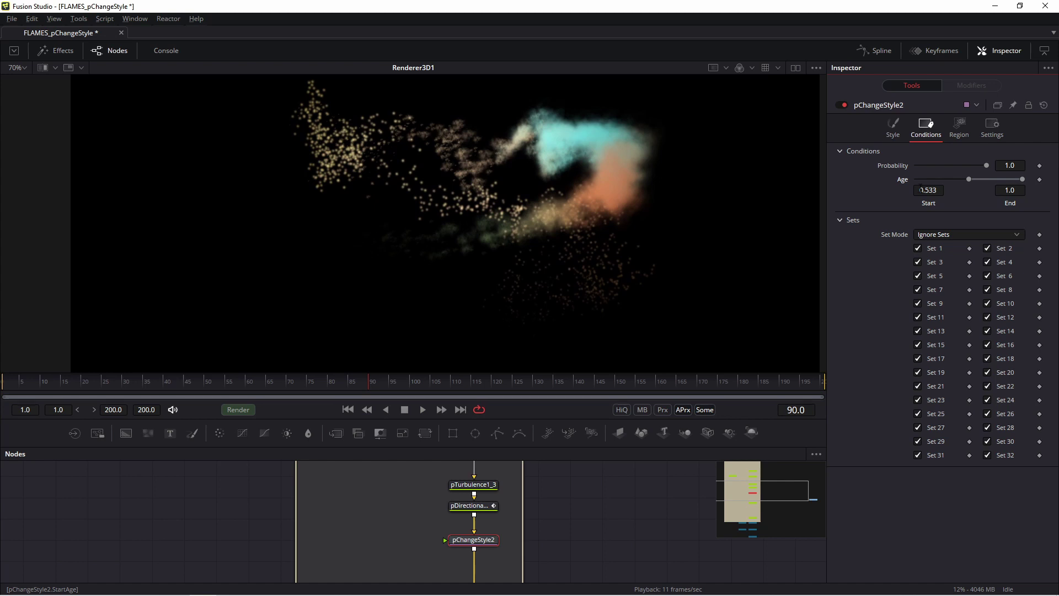
View the Loader1 node's SKALL pEMITTER image sequence in the viewer and play it from frame 90
scroll(491, 496, "down", 3)
left_click_drag(698, 537, 517, 272)
scroll(518, 273, "down", 2)
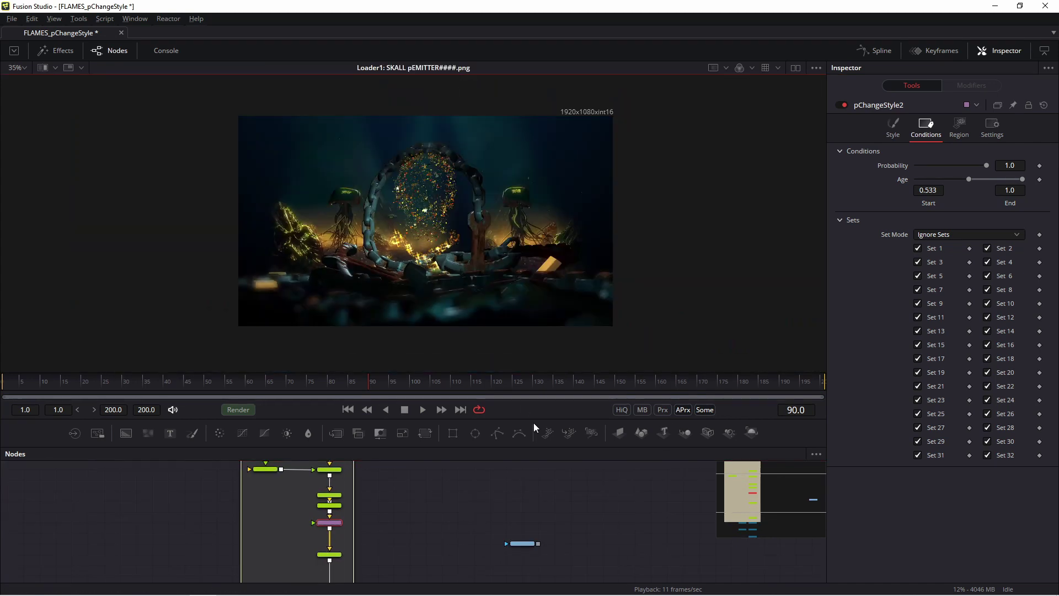
key("space")
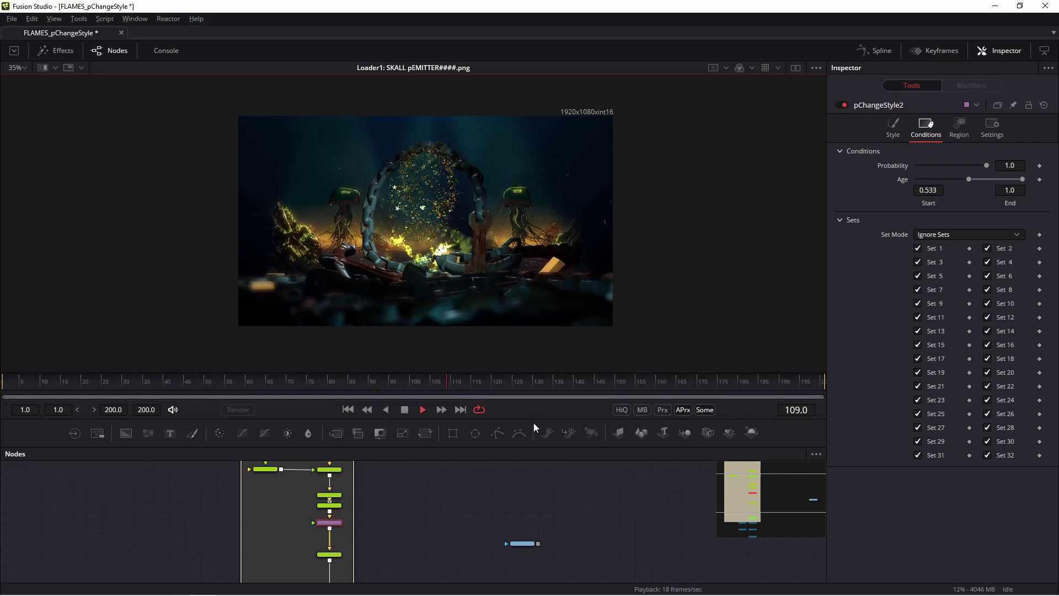